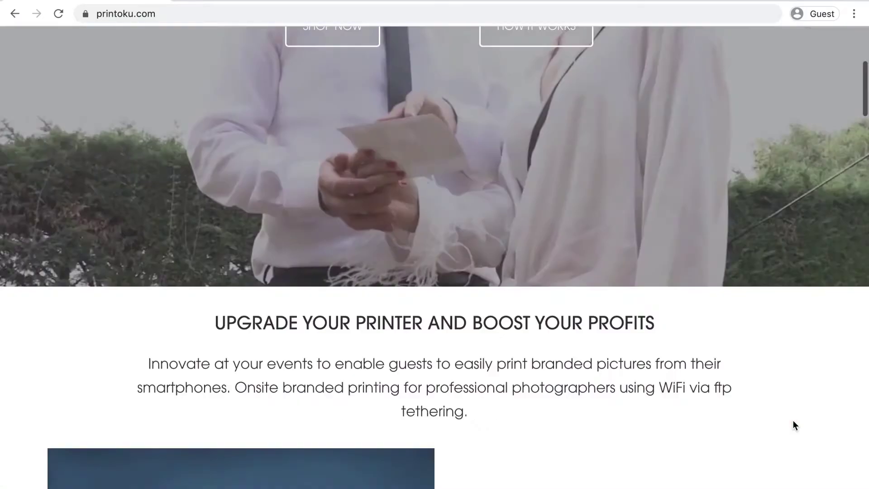
Browse printoku.com and open PRODUCTS to view Printoku's three product cards.
{"action": "scroll", "coordinate": [793, 422], "scroll_direction": "down", "scroll_amount": 15}
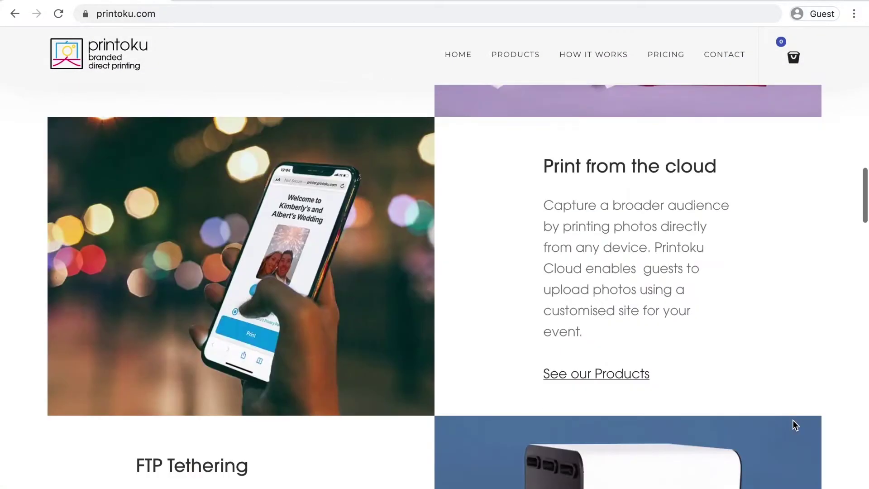
{"action": "scroll", "coordinate": [792, 421], "scroll_direction": "down", "scroll_amount": 15}
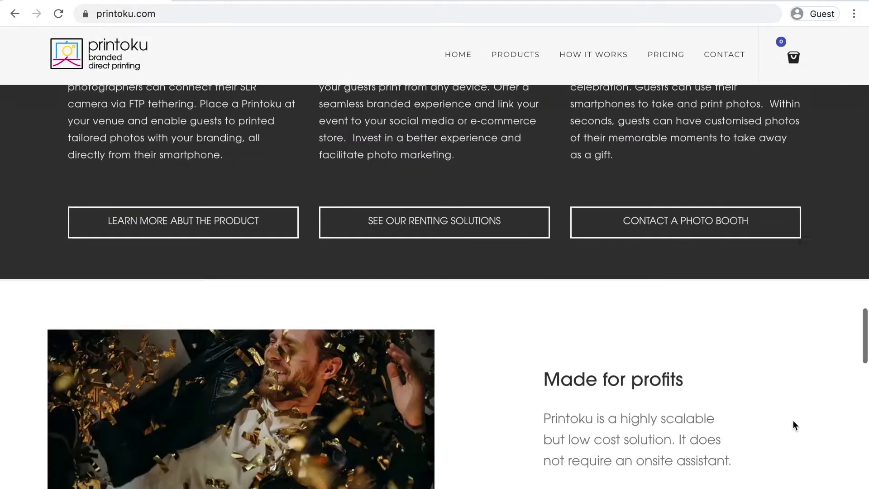
{"action": "scroll", "coordinate": [792, 419], "scroll_direction": "down", "scroll_amount": 12}
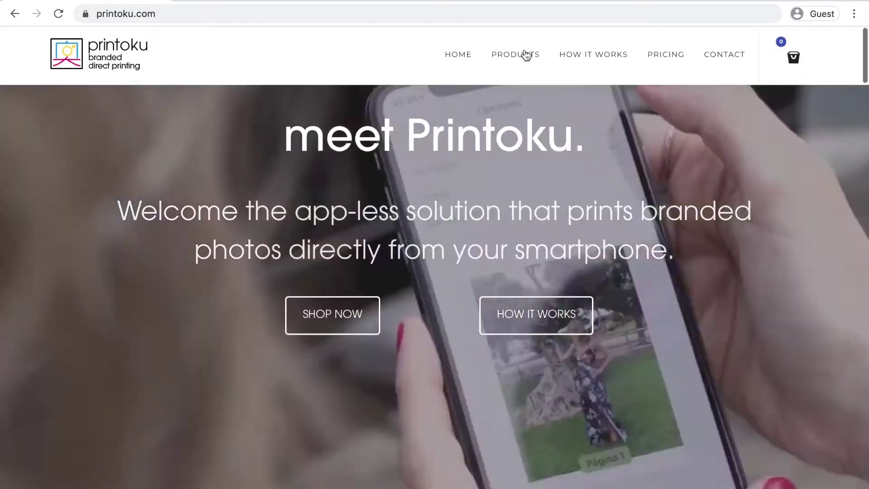
{"action": "left_click", "coordinate": [520, 55]}
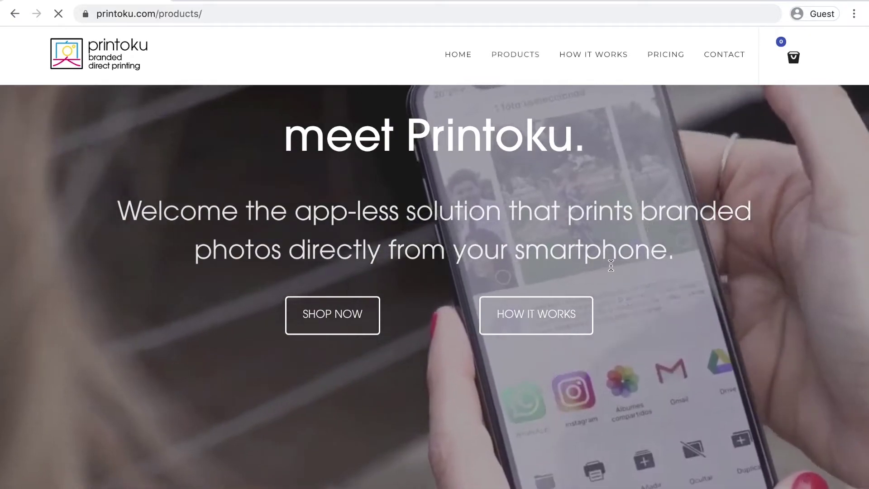
{"action": "scroll", "coordinate": [611, 266], "scroll_direction": "down", "scroll_amount": 10}
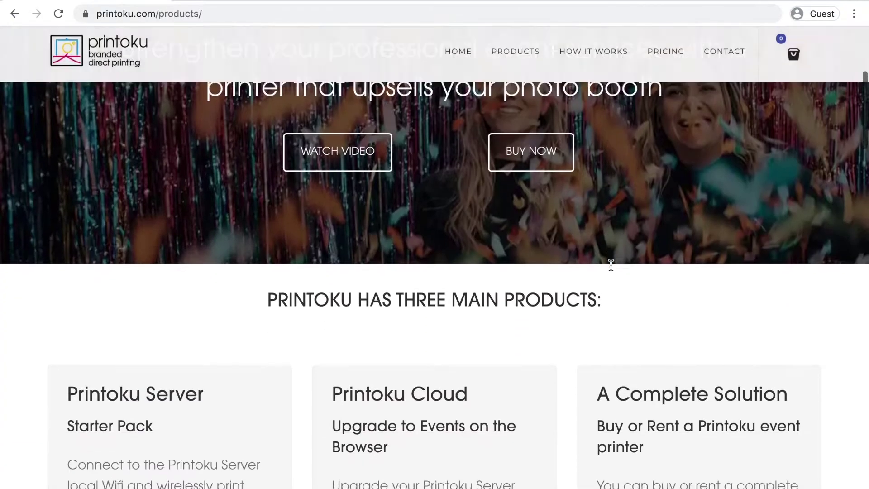
{"action": "scroll", "coordinate": [611, 294], "scroll_direction": "down", "scroll_amount": 3}
{"action": "scroll", "coordinate": [609, 272], "scroll_direction": "up", "scroll_amount": 2}
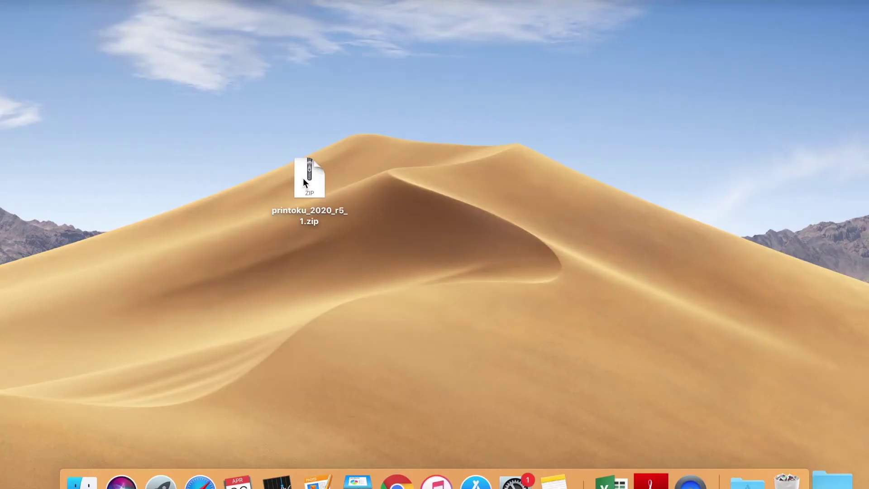
Expand printoku_2020_r5_1.zip with Archive Utility to get printoku_2020_r5_1.img on the desktop.
{"action": "left_click", "coordinate": [303, 178]}
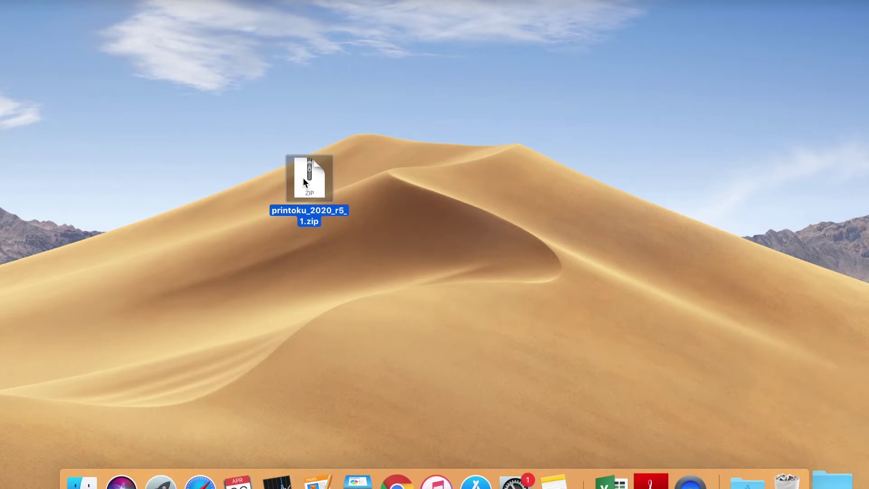
{"action": "right_click", "coordinate": [303, 177]}
{"action": "mouse_move", "coordinate": [340, 182]}
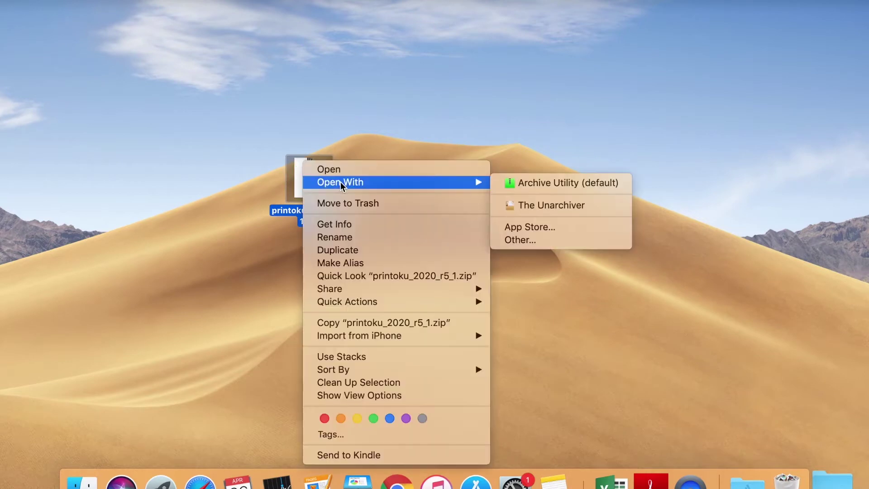
{"action": "left_click", "coordinate": [556, 183]}
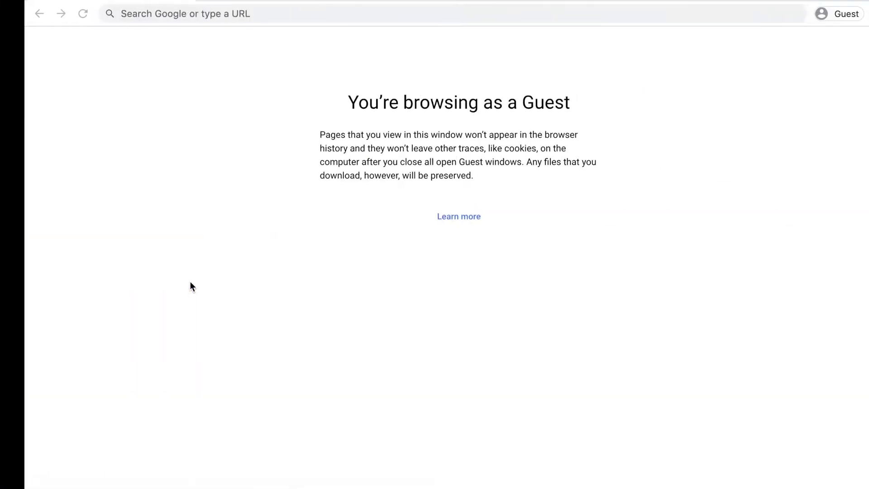
{"action": "left_click", "coordinate": [198, 13]}
{"action": "type", "text": "balena etcher"}
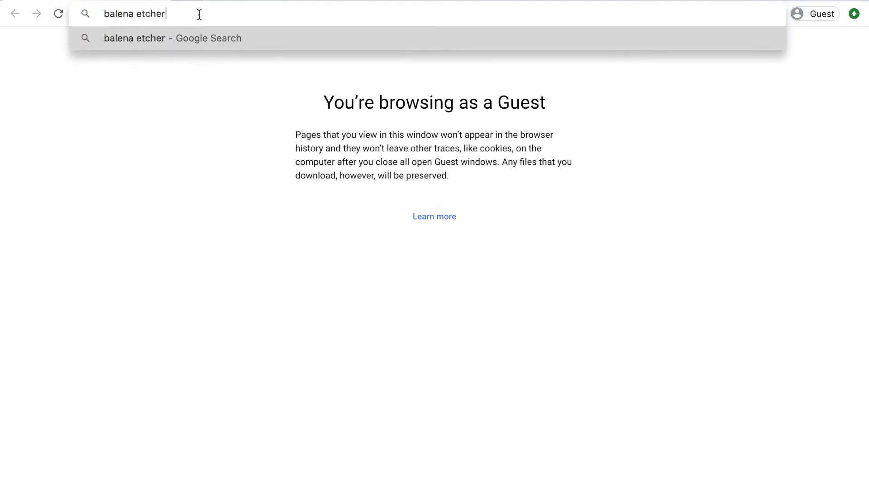
{"action": "key", "text": "Return"}
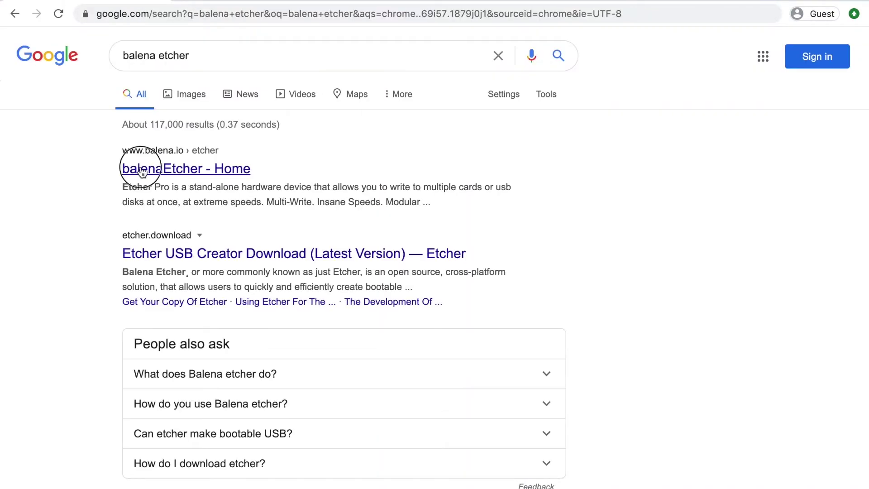
{"action": "left_click", "coordinate": [142, 170]}
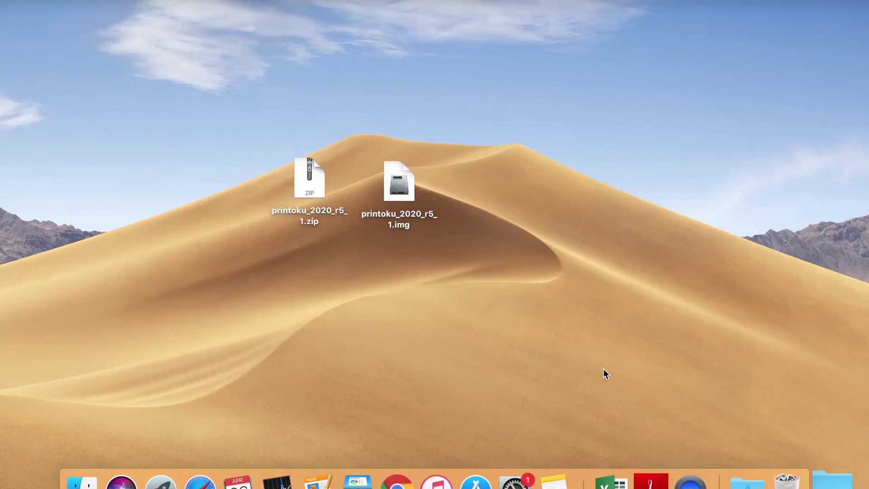
Launch balenaEtcher, load printoku_2020_r5_1.img, and flash it to the 31.4 GB SD card.
{"action": "left_click", "coordinate": [747, 482]}
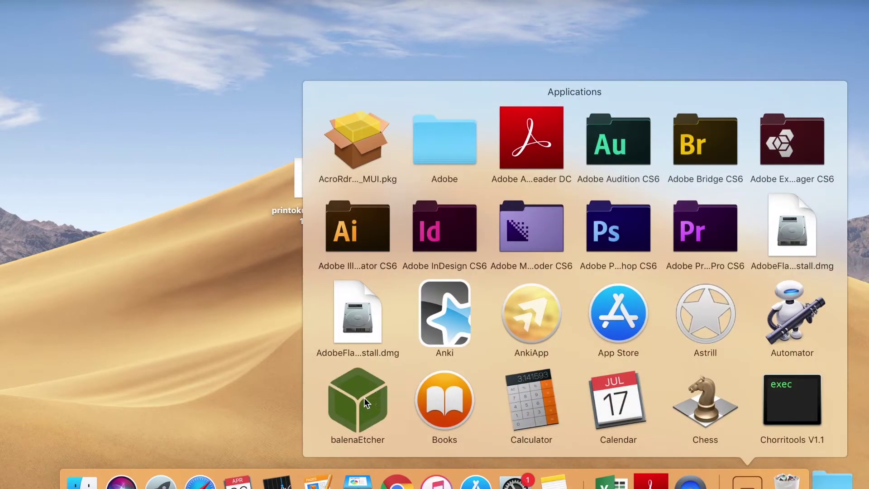
{"action": "left_click", "coordinate": [364, 398]}
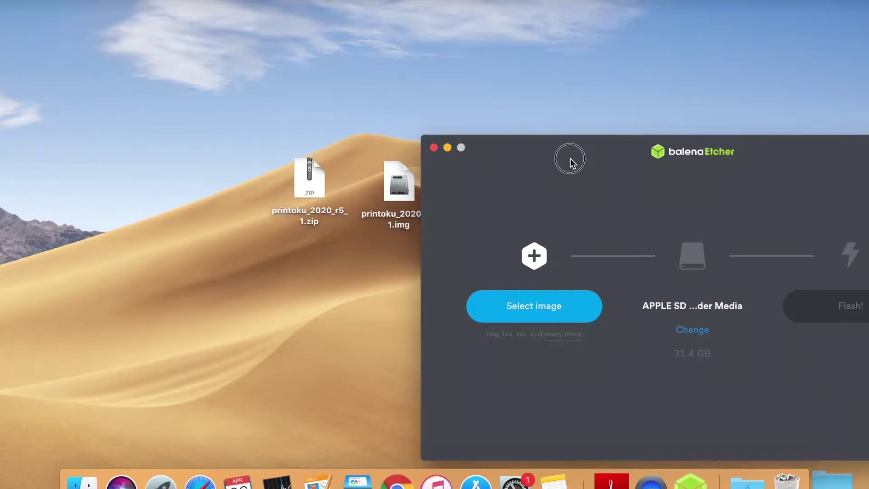
{"action": "left_click_drag", "start_coordinate": [570, 158], "coordinate": [560, 129]}
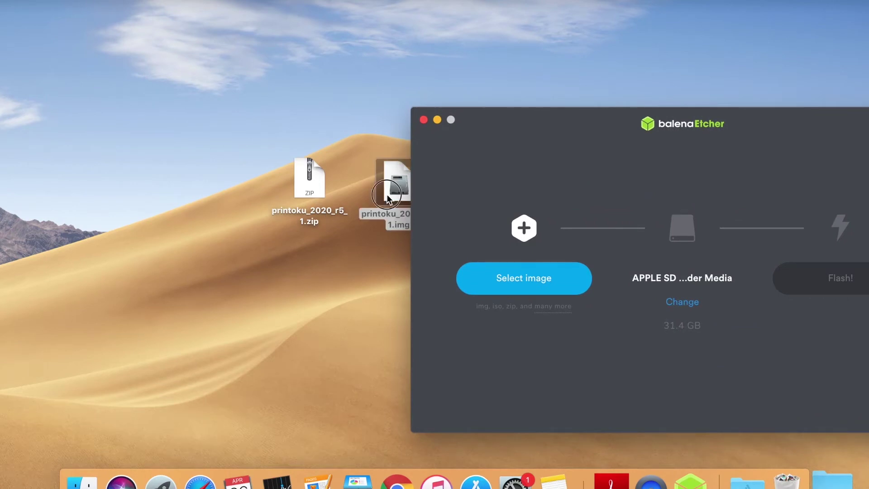
{"action": "left_click_drag", "start_coordinate": [387, 198], "coordinate": [510, 289]}
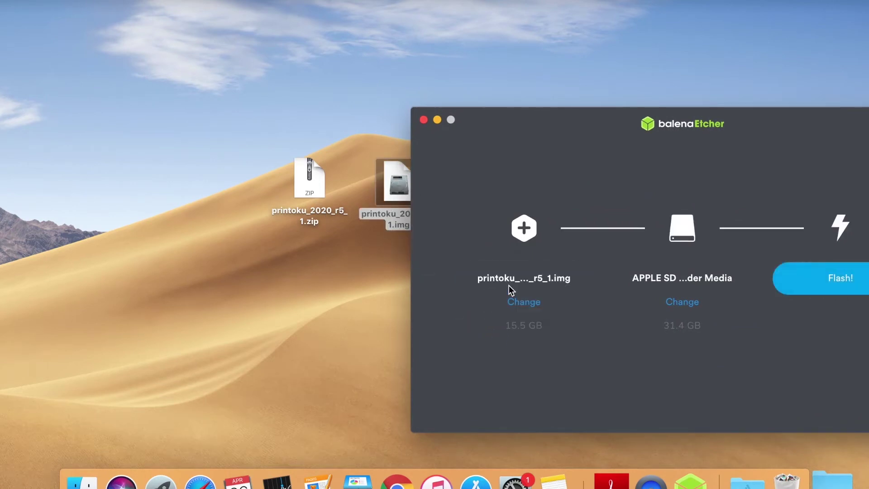
{"action": "left_click_drag", "start_coordinate": [731, 124], "coordinate": [490, 113]}
{"action": "left_click", "coordinate": [625, 274]}
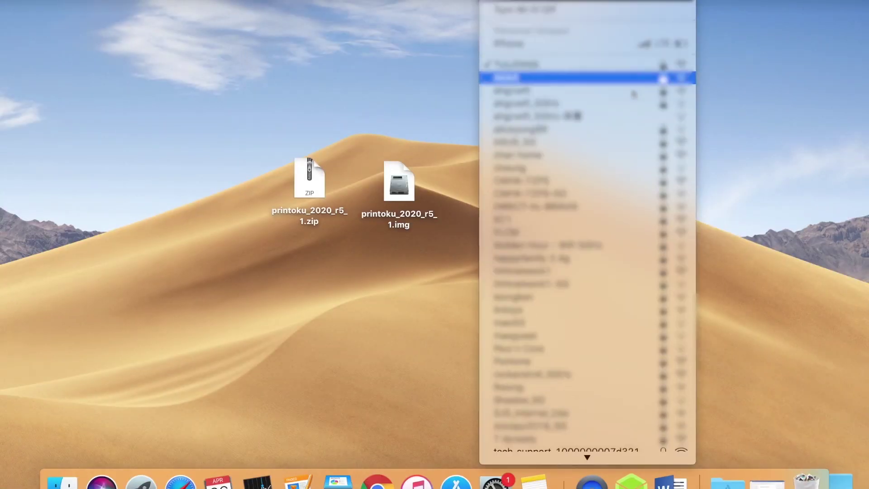
Join the tech_support Wi-Fi network, entering and verifying its WPA2 password.
{"action": "scroll", "coordinate": [619, 243], "scroll_direction": "down", "scroll_amount": 3}
{"action": "scroll", "coordinate": [619, 247], "scroll_direction": "down", "scroll_amount": 5}
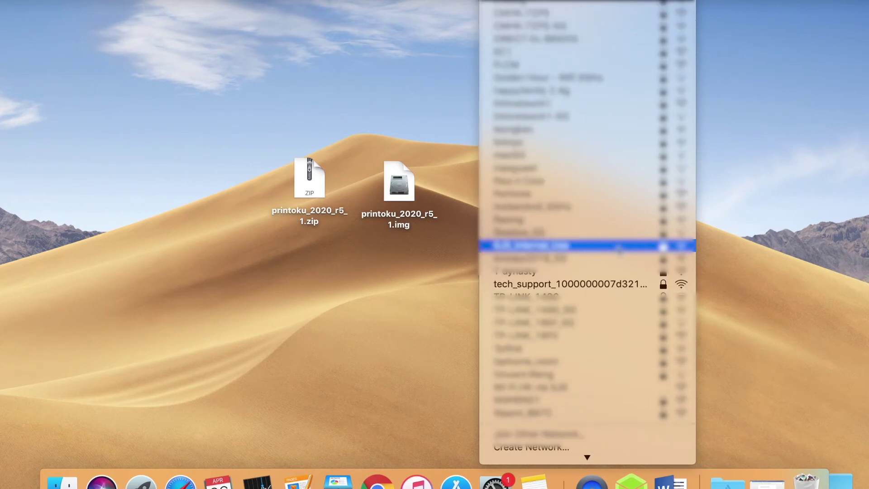
{"action": "left_click", "coordinate": [584, 284]}
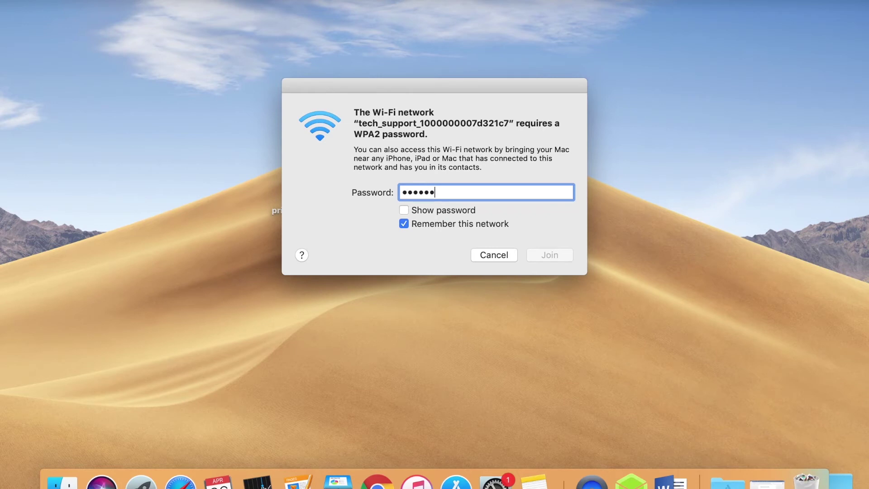
{"action": "type", "text": "•"}
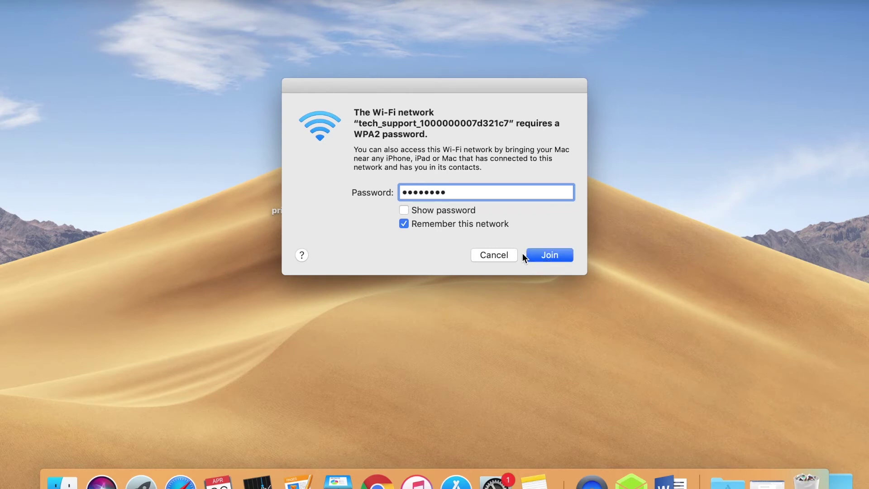
{"action": "left_click", "coordinate": [408, 214]}
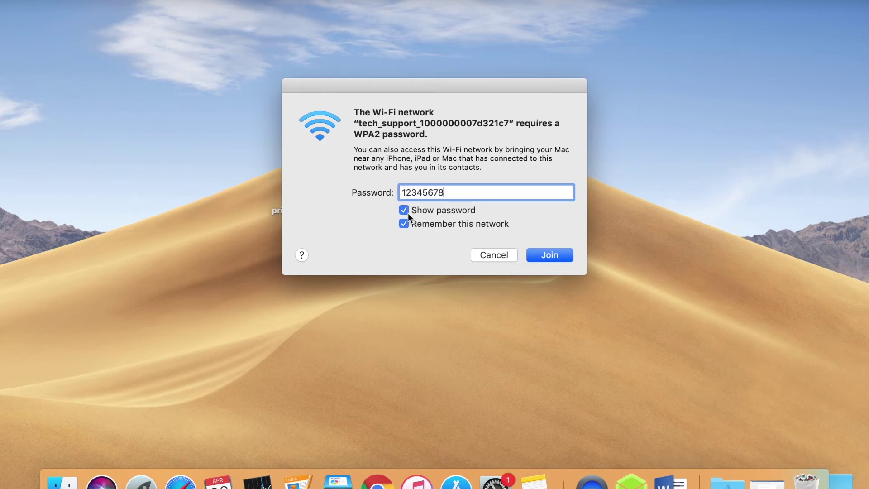
{"action": "left_click", "coordinate": [544, 254]}
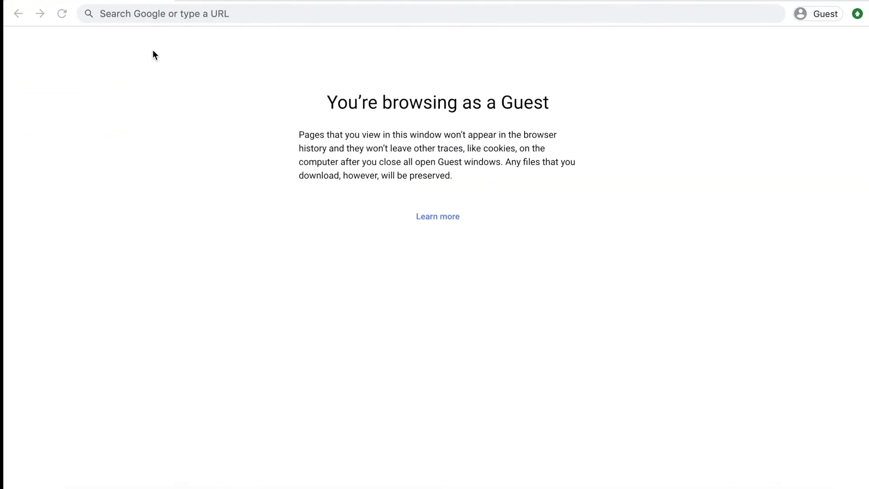
Open the printoku.local device page in a Chrome Guest window.
{"action": "left_click", "coordinate": [127, 15]}
{"action": "type", "text": "printoku"}
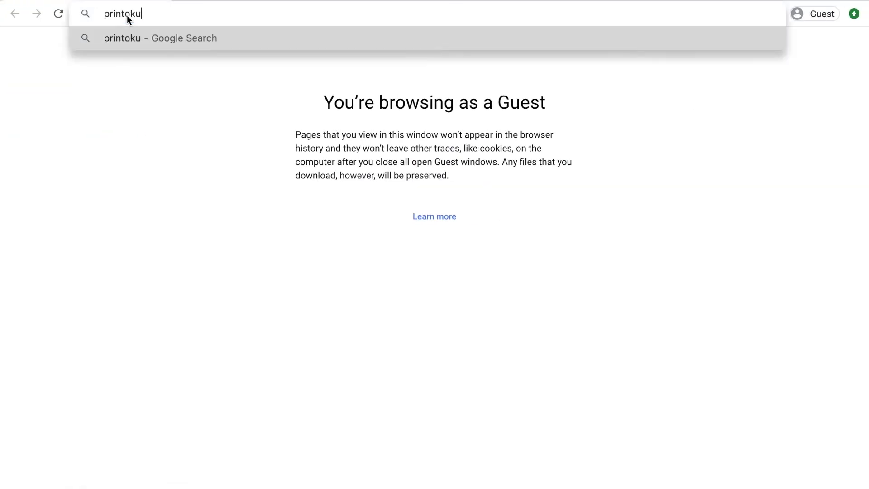
{"action": "type", "text": ".local"}
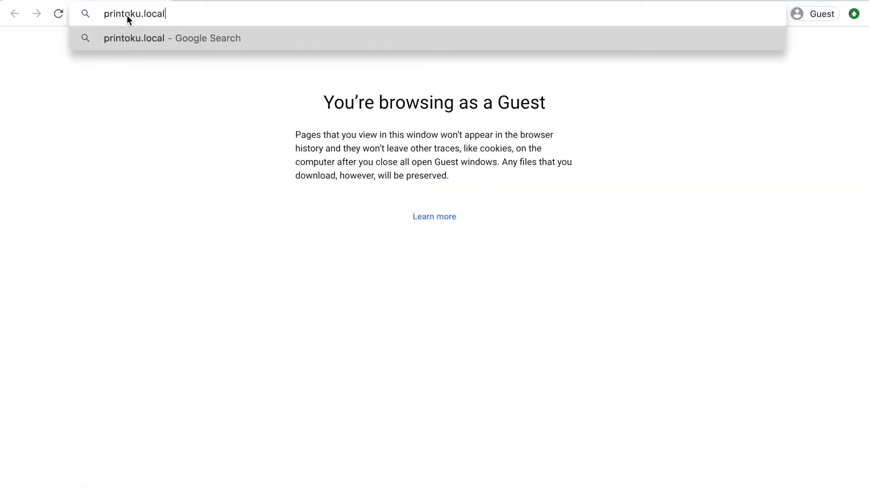
{"action": "key", "text": "Return"}
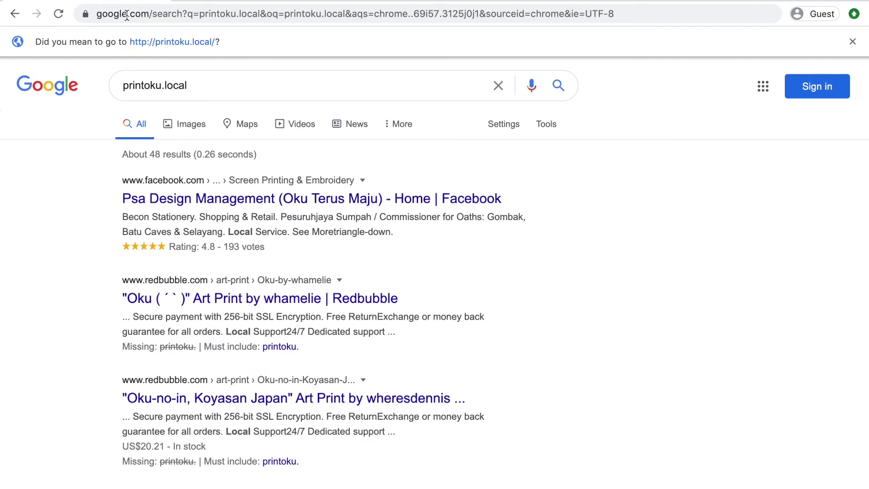
{"action": "left_click", "coordinate": [178, 42]}
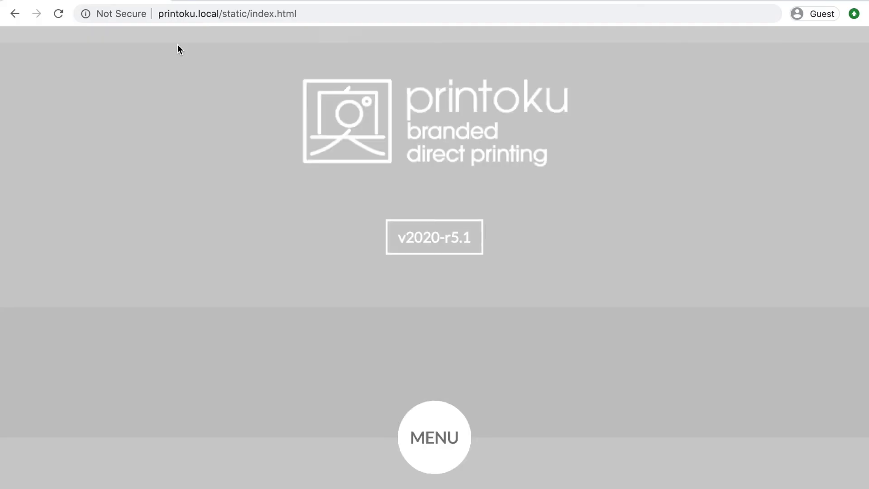
Scroll down the device page and go to ACTIVATE ONLINE for license activation.
{"action": "scroll", "coordinate": [210, 279], "scroll_direction": "down", "scroll_amount": 5}
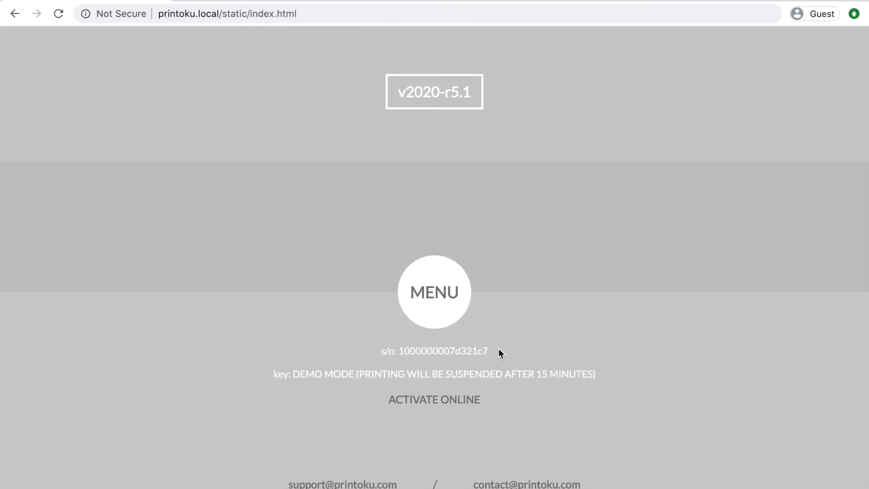
{"action": "left_click_drag", "start_coordinate": [496, 348], "coordinate": [396, 349]}
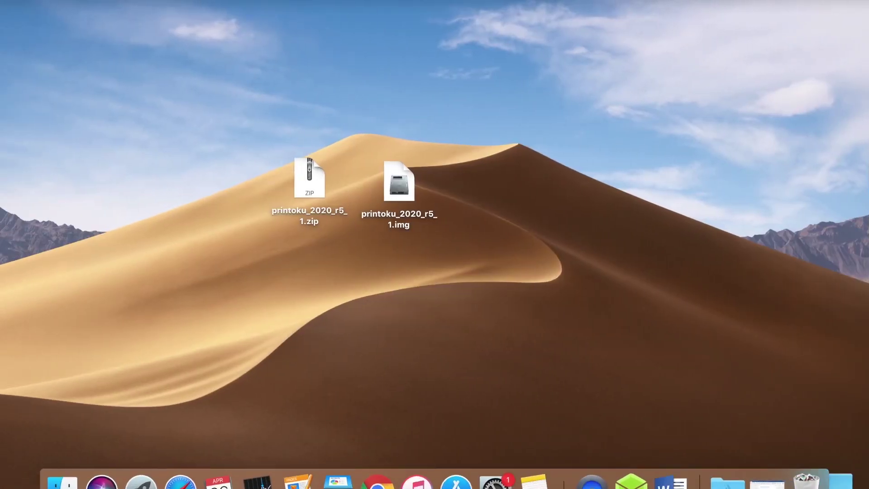
{"action": "left_click", "coordinate": [488, 1]}
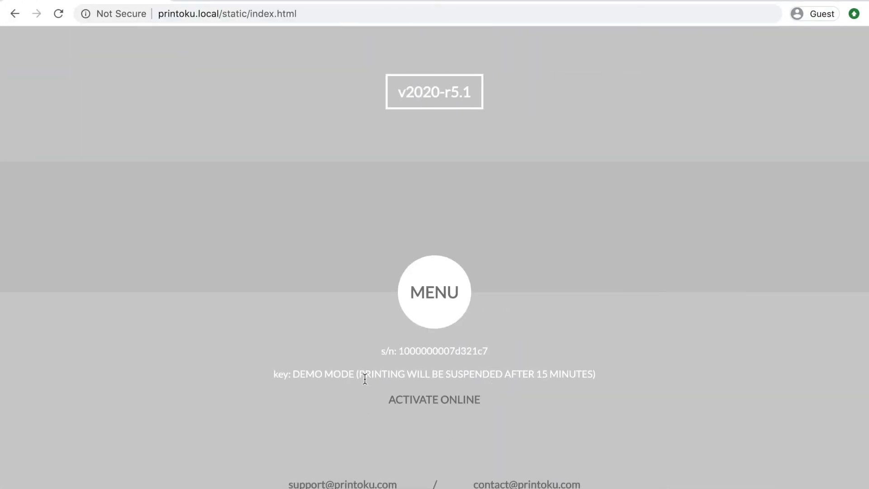
{"action": "left_click", "coordinate": [422, 403]}
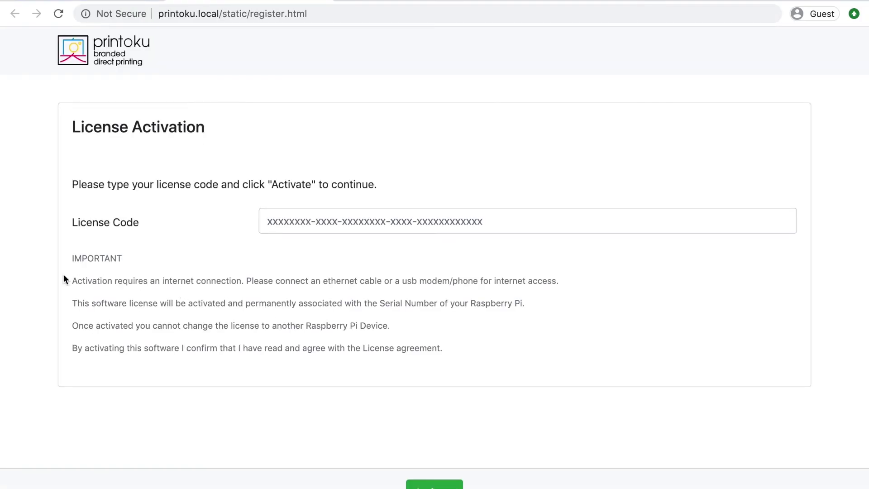
Copy the license code from the Word document.
{"action": "left_click_drag", "start_coordinate": [70, 279], "coordinate": [452, 345]}
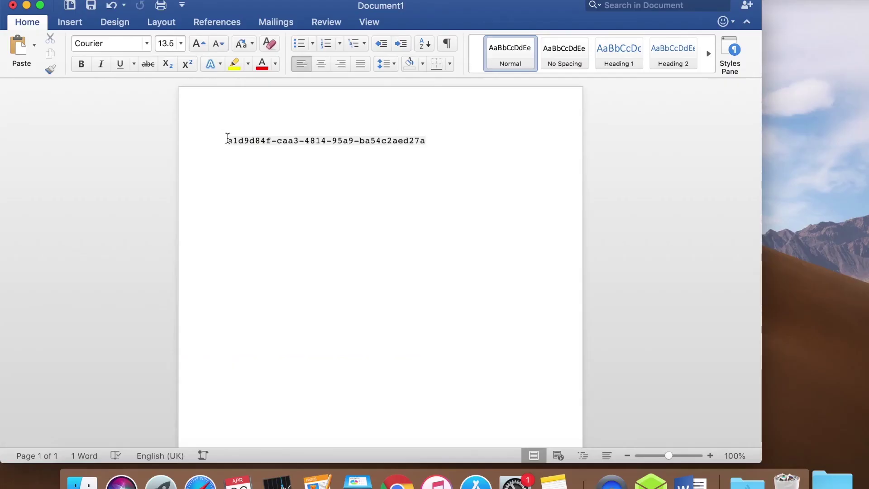
{"action": "left_click_drag", "start_coordinate": [228, 138], "coordinate": [425, 134]}
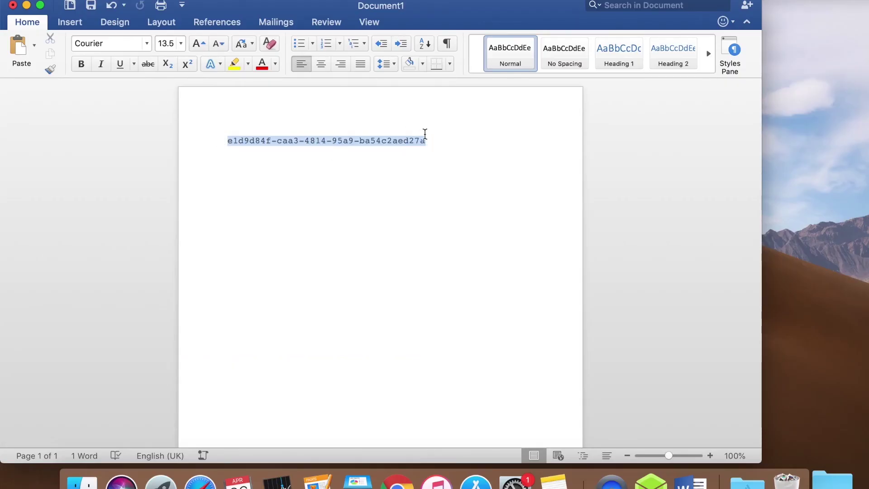
{"action": "key", "text": "super+c"}
{"action": "key", "text": "ctrl+Right"}
Paste the license code into the License Code field and activate the device.
{"action": "left_click", "coordinate": [299, 216]}
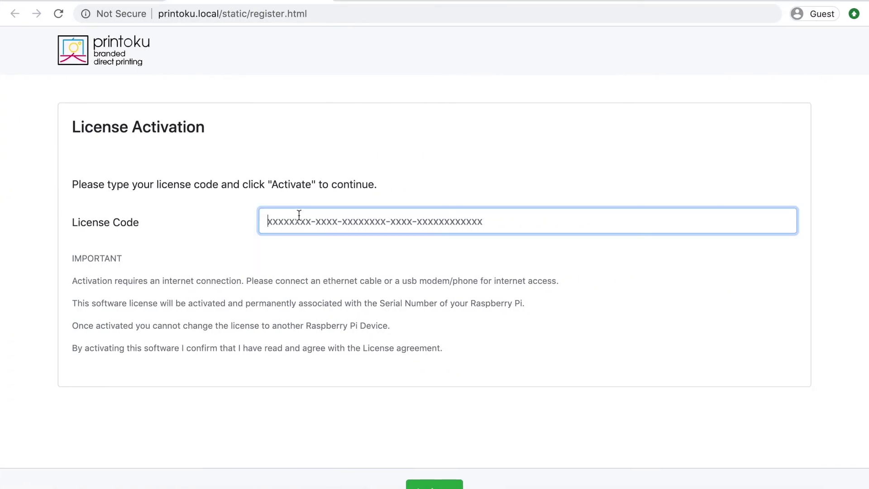
{"action": "key", "text": "super+v"}
{"action": "left_click", "coordinate": [430, 483]}
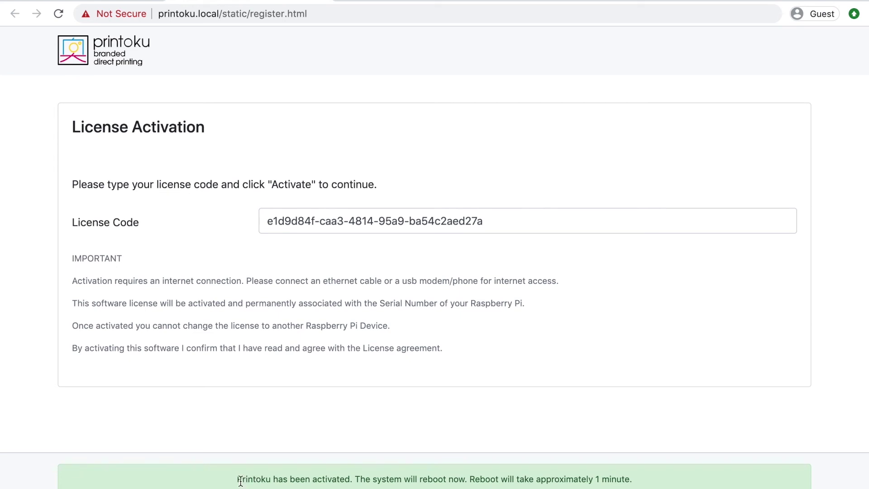
{"action": "left_click_drag", "start_coordinate": [238, 479], "coordinate": [678, 488]}
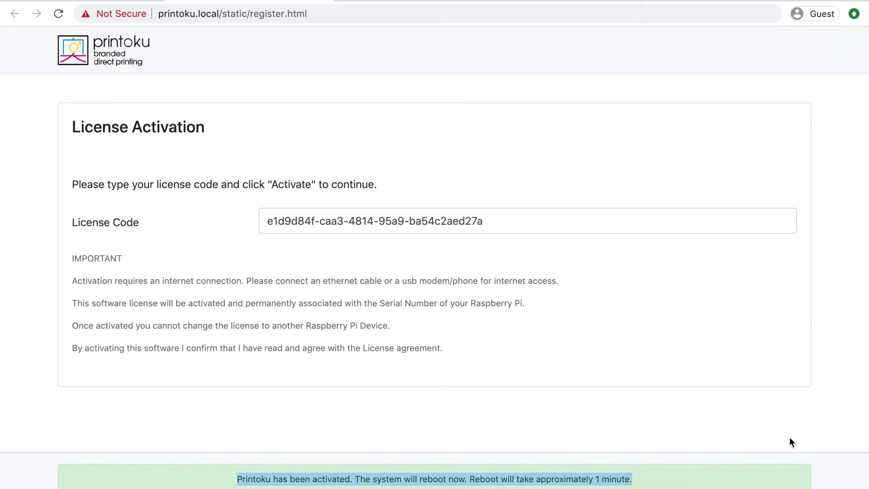
{"action": "key", "text": "ctrl+t"}
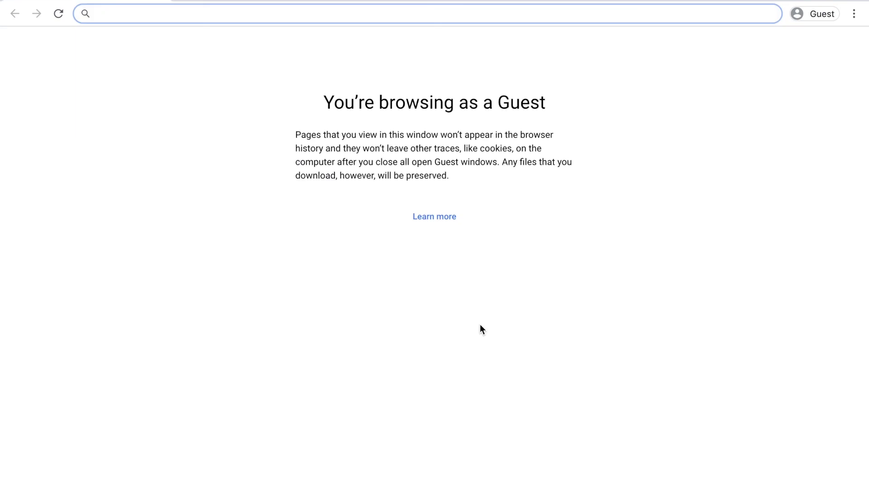
Load printoku.com in the new Chrome tab.
{"action": "type", "text": "i"}
{"action": "key", "text": "BackSpace"}
{"action": "type", "text": "printo"}
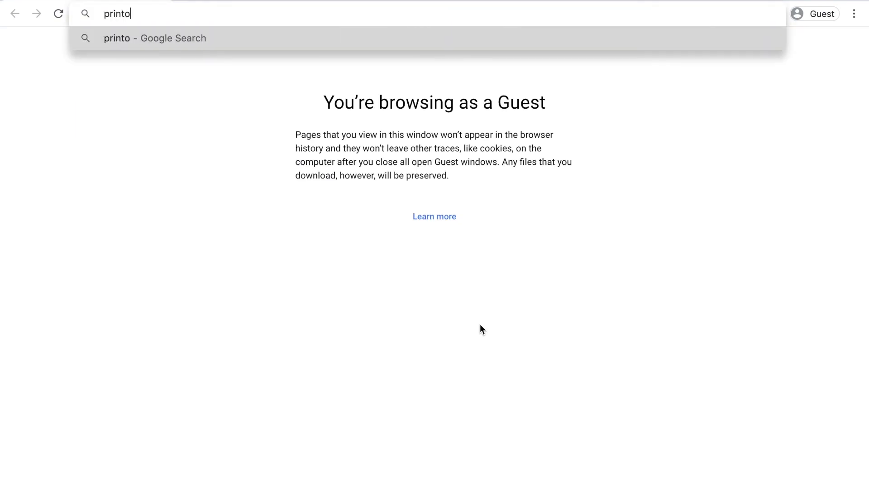
{"action": "type", "text": "ku.com"}
{"action": "key", "text": "Return"}
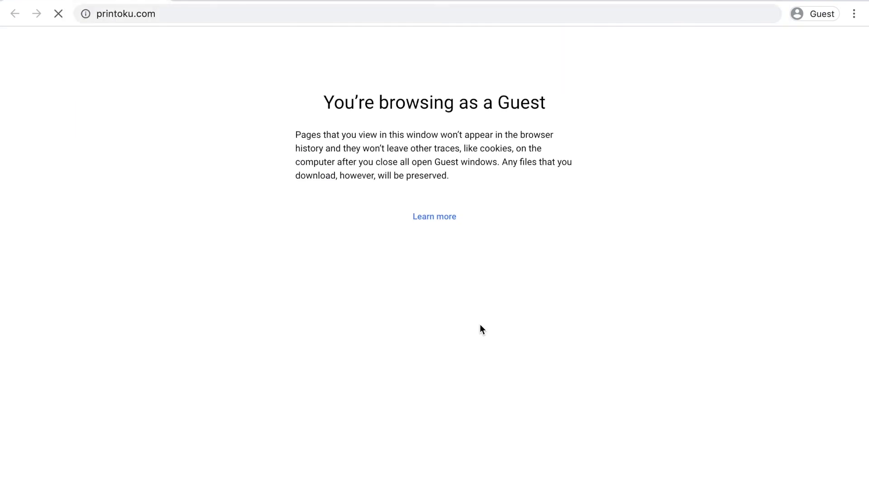